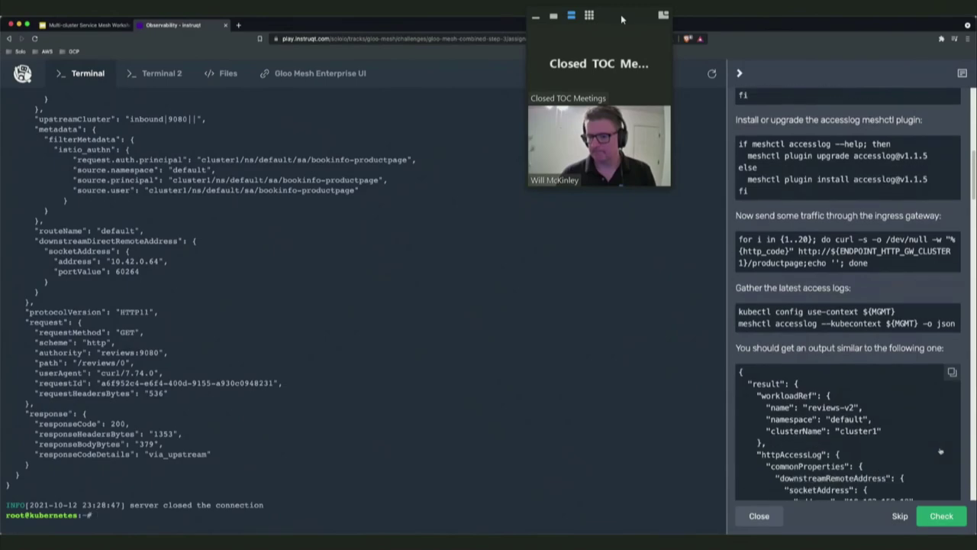
Step: Run the lab's kubectl command that deletes the access-log-reviews AccessLogRecord from the gloo-mesh namespace in the MGMT context
scroll(942, 454, "down", 10)
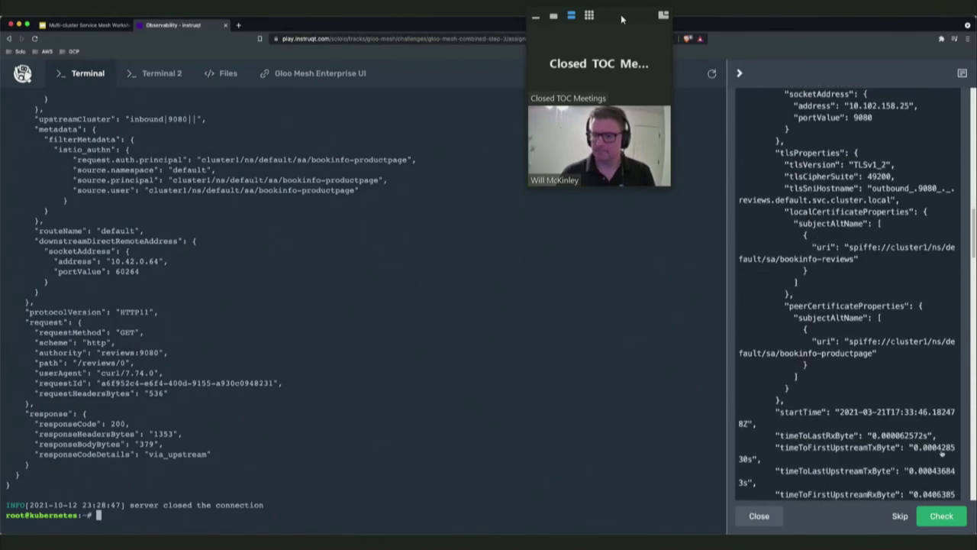
scroll(941, 455, "down", 10)
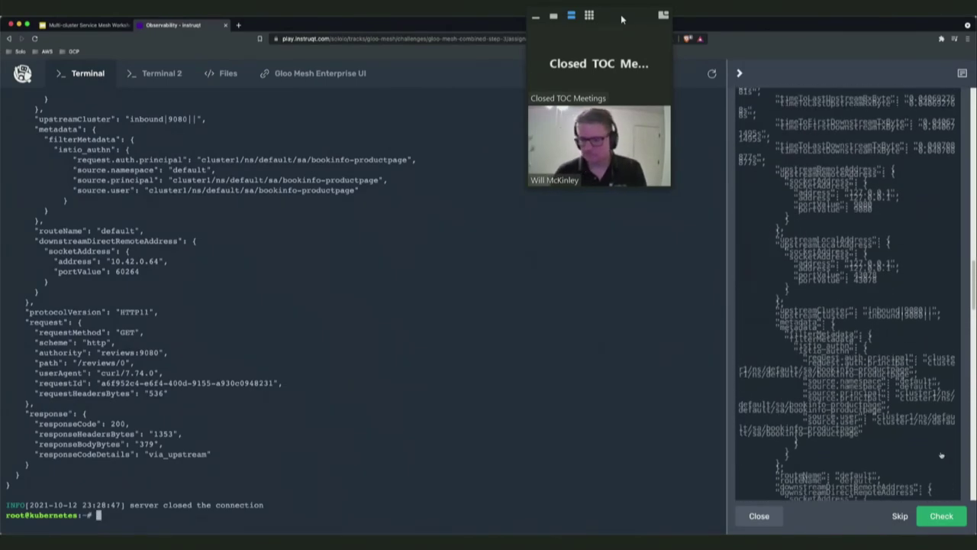
scroll(941, 453, "down", 10)
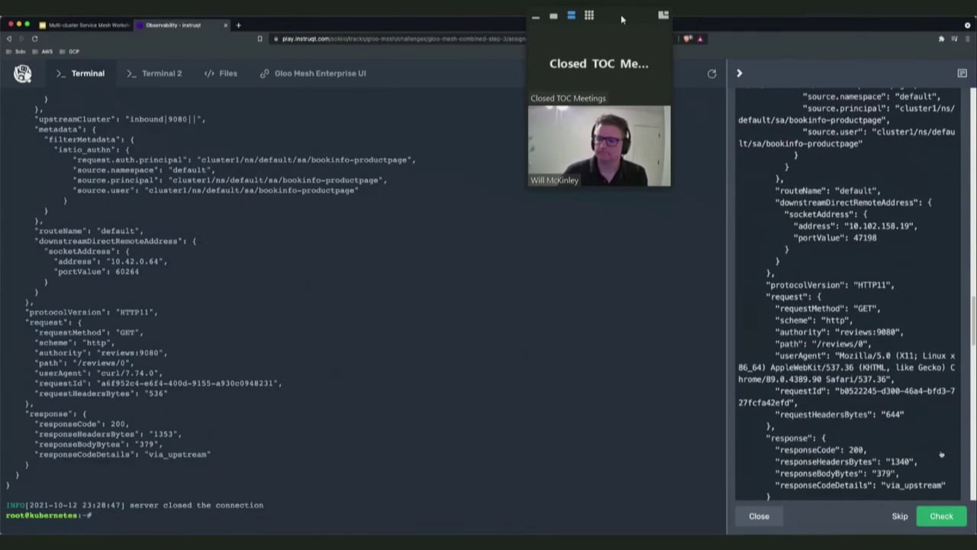
scroll(941, 454, "down", 10)
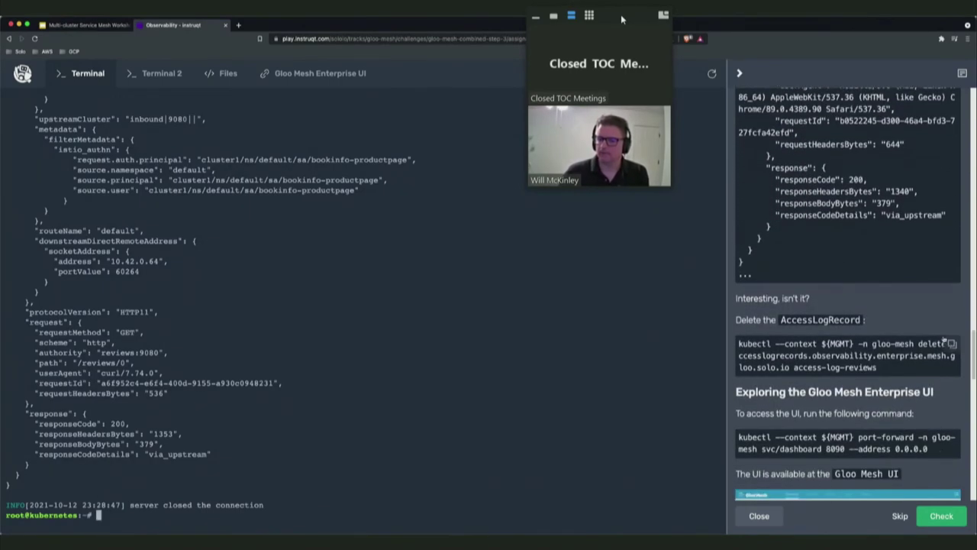
left_click(952, 344)
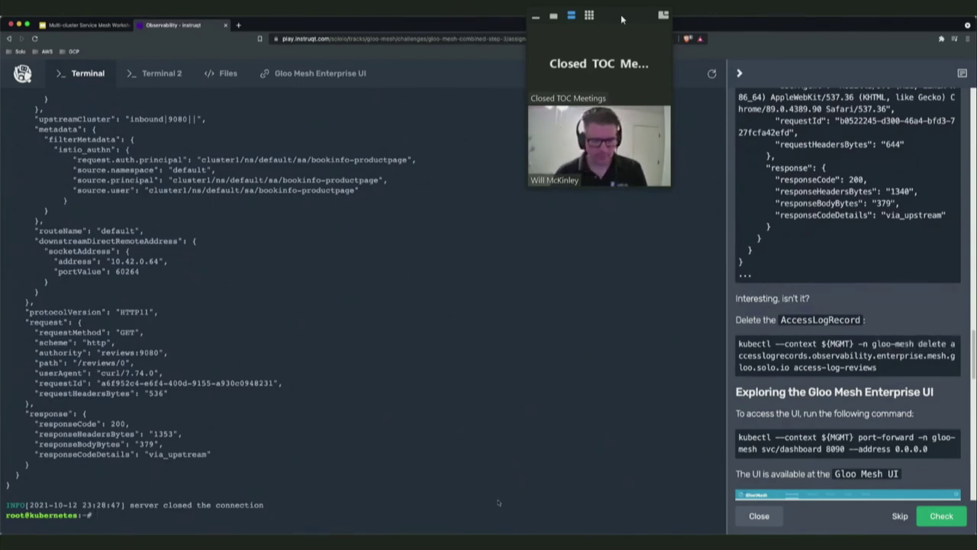
key("super+v")
key("Return")
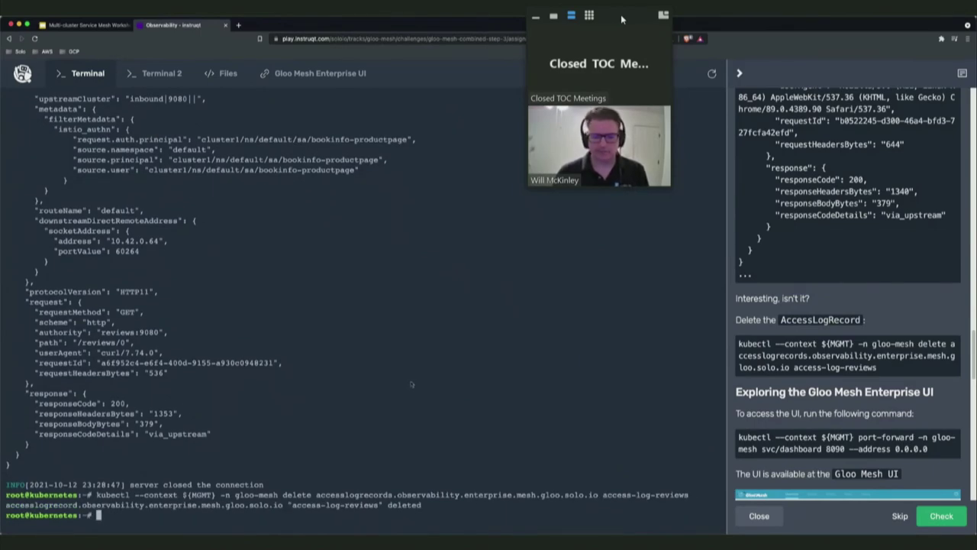
Step: Run the kubectl port-forward for svc/dashboard in the gloo-mesh namespace on port 8090 with address 0.0.0.0
scroll(933, 384, "down", 2)
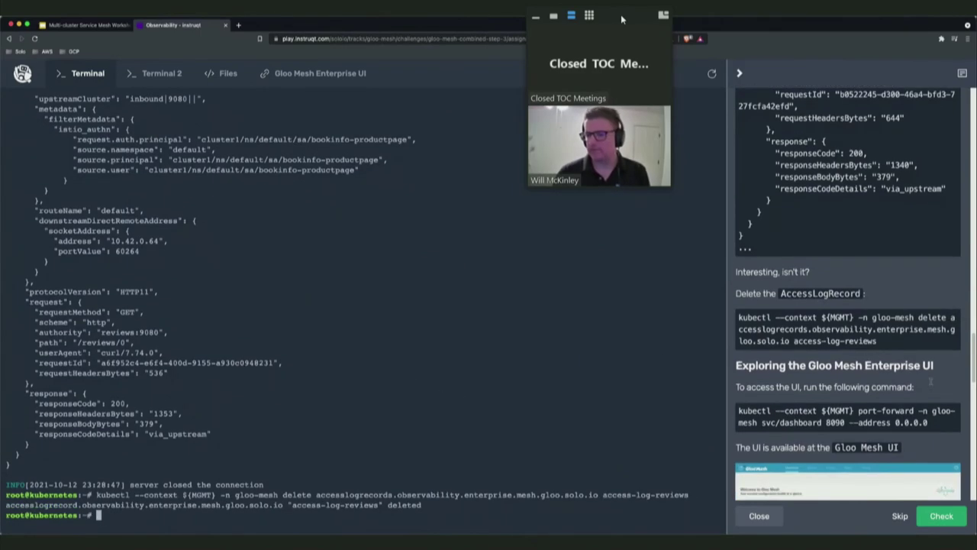
scroll(934, 384, "down", 2)
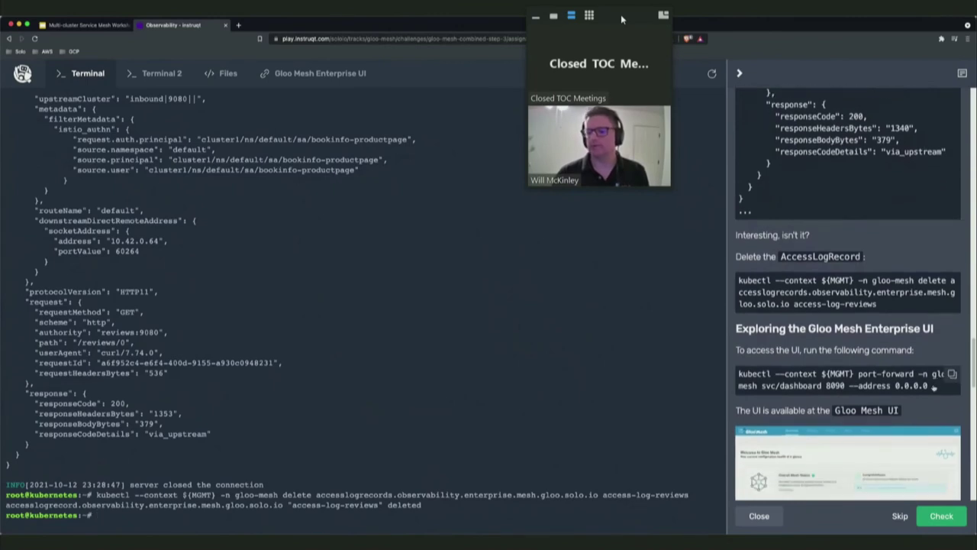
scroll(943, 356, "down", 3)
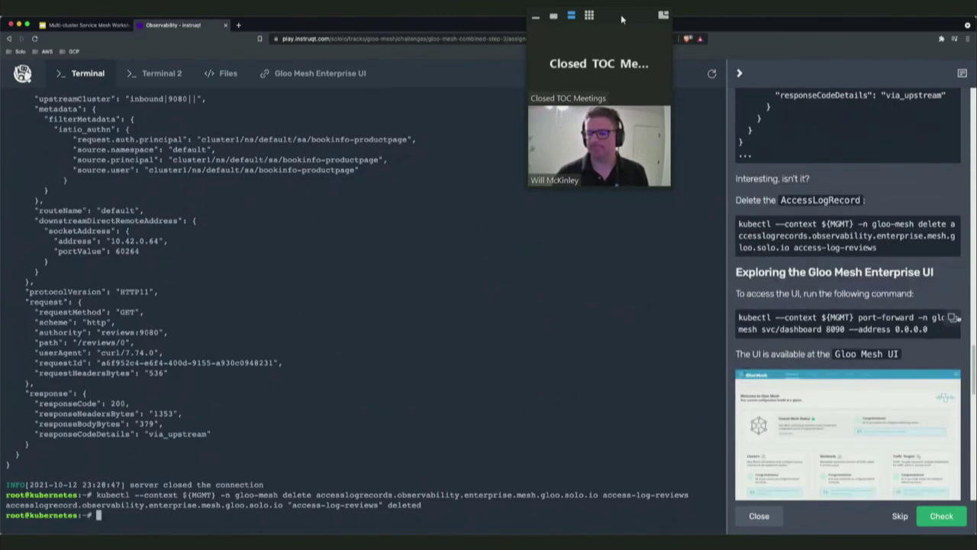
left_click(953, 317)
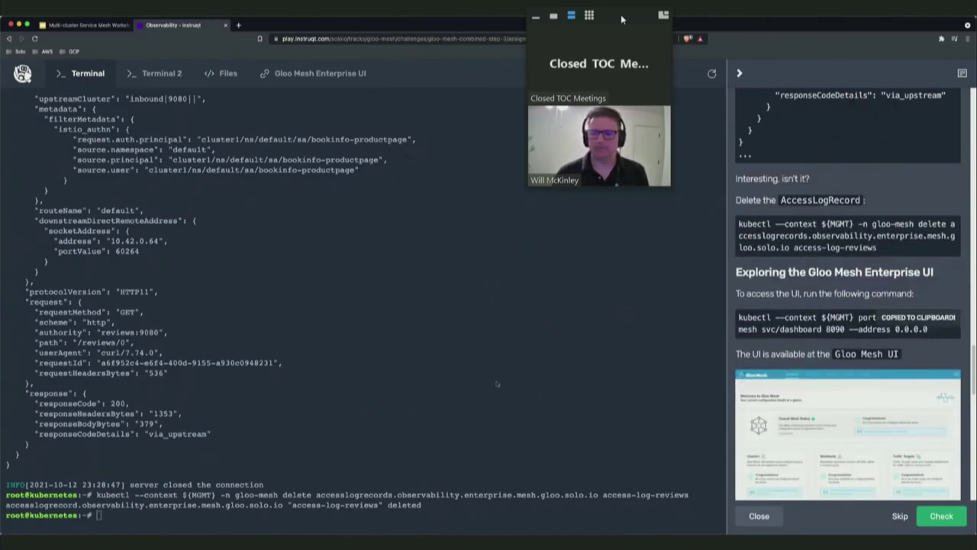
left_click(354, 518)
key("super+v")
key("Return")
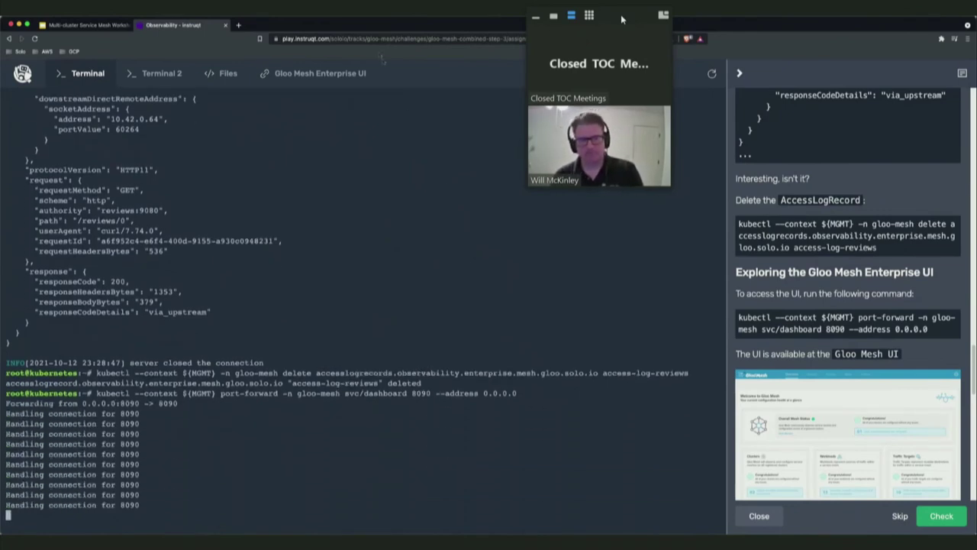
Step: Open the Gloo Mesh Enterprise UI and review its overview alongside the matching lab instructions
left_click(336, 77)
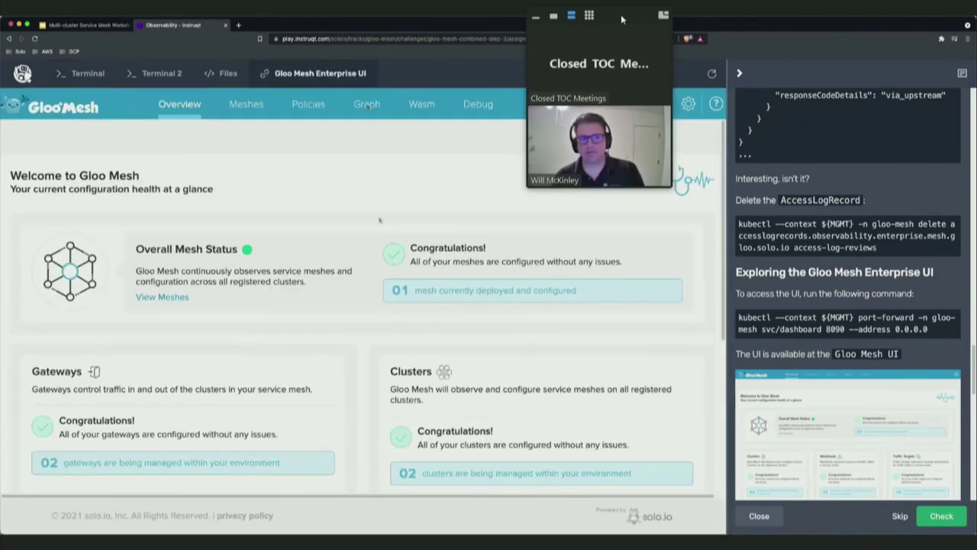
scroll(956, 357, "down", 4)
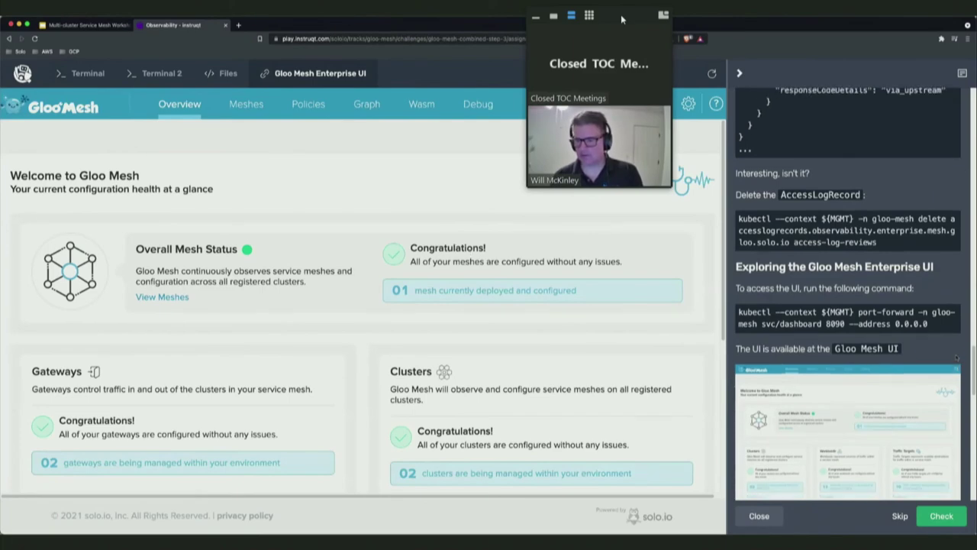
scroll(956, 356, "down", 4)
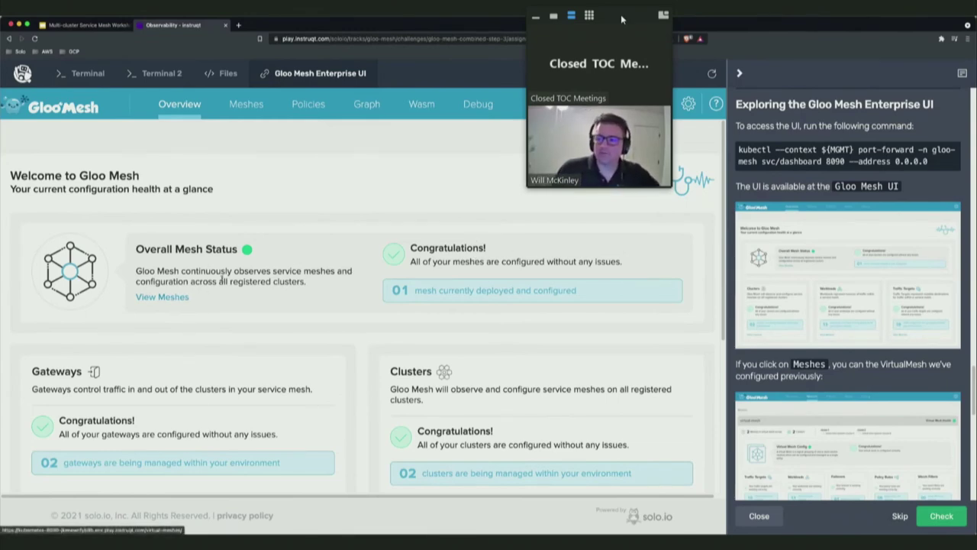
Step: Show the meshes in the Gloo Mesh UI and review the virtual-mesh configuration summary
left_click(246, 103)
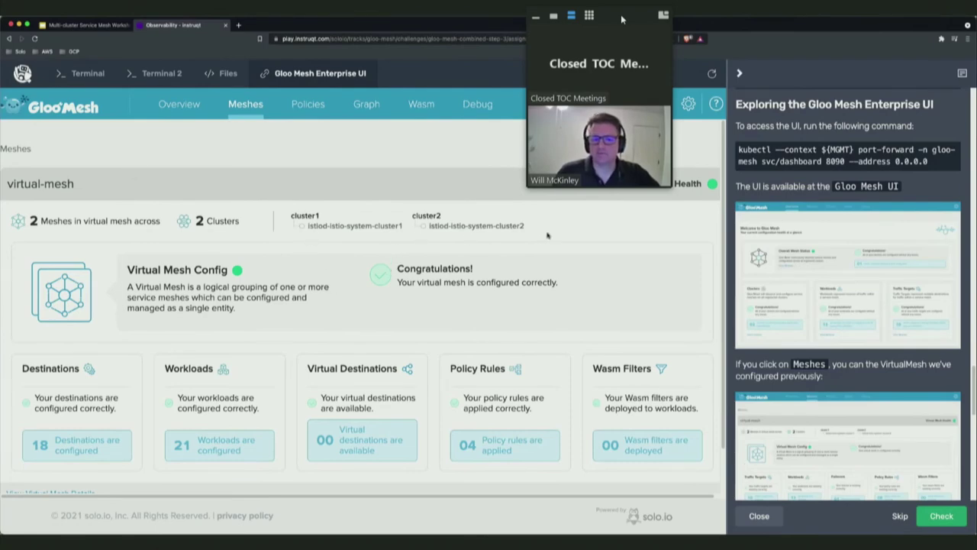
scroll(903, 370, "down", 2)
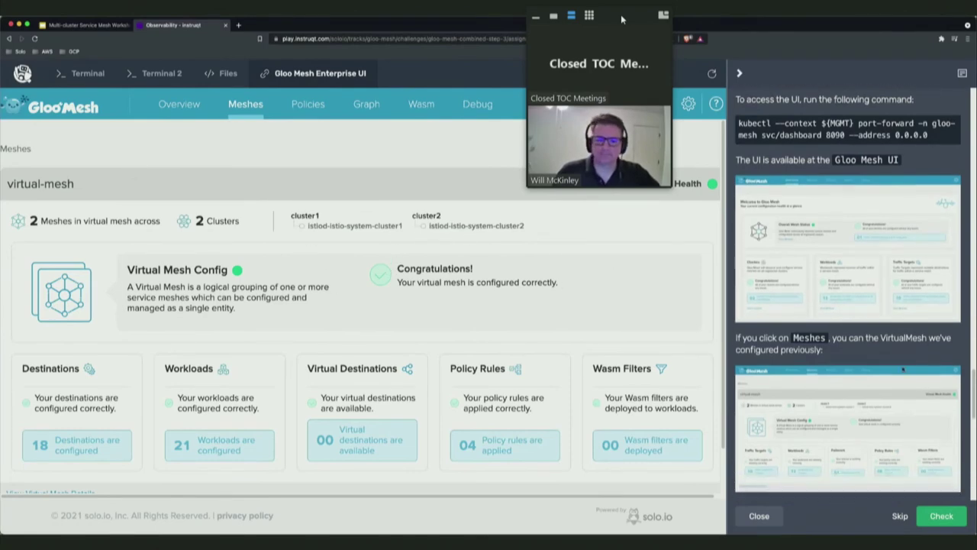
scroll(903, 370, "down", 2)
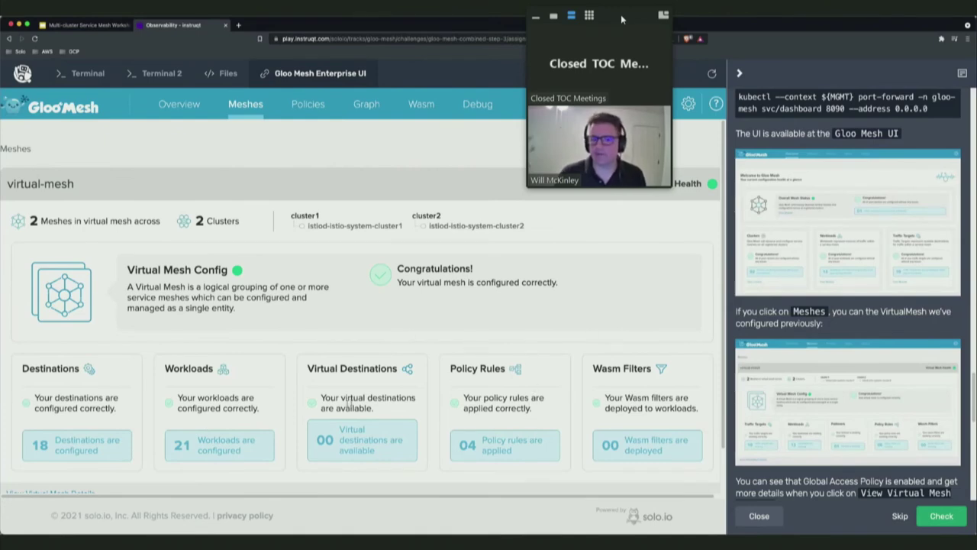
scroll(503, 361, "down", 1)
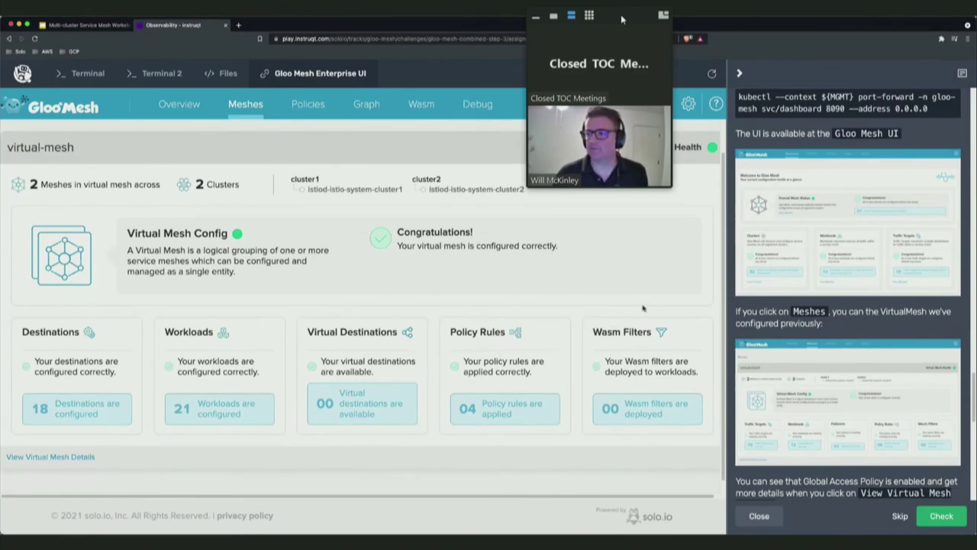
scroll(339, 427, "up", 1)
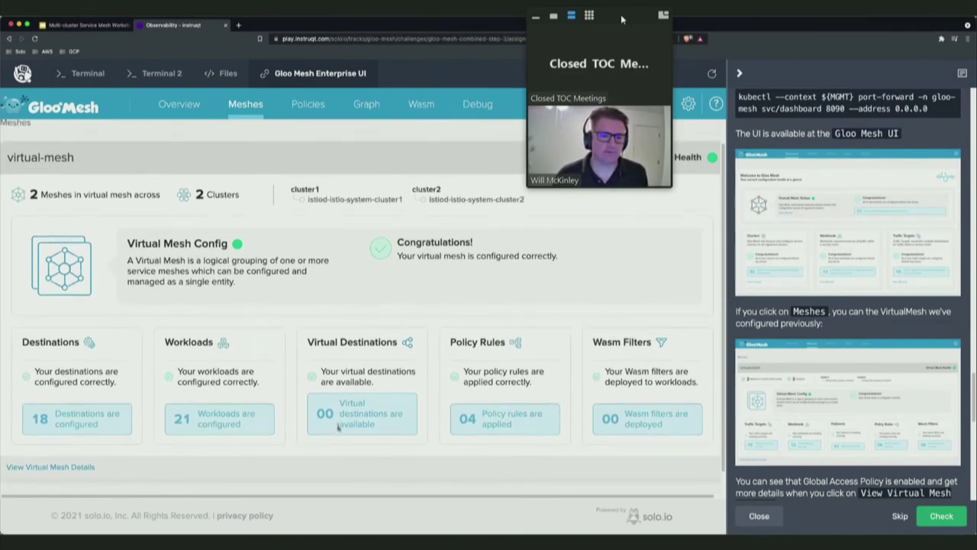
Step: Filter the virtual mesh's destinations by the name "review" and open the details of reviews-default-cluster1
left_click(52, 466)
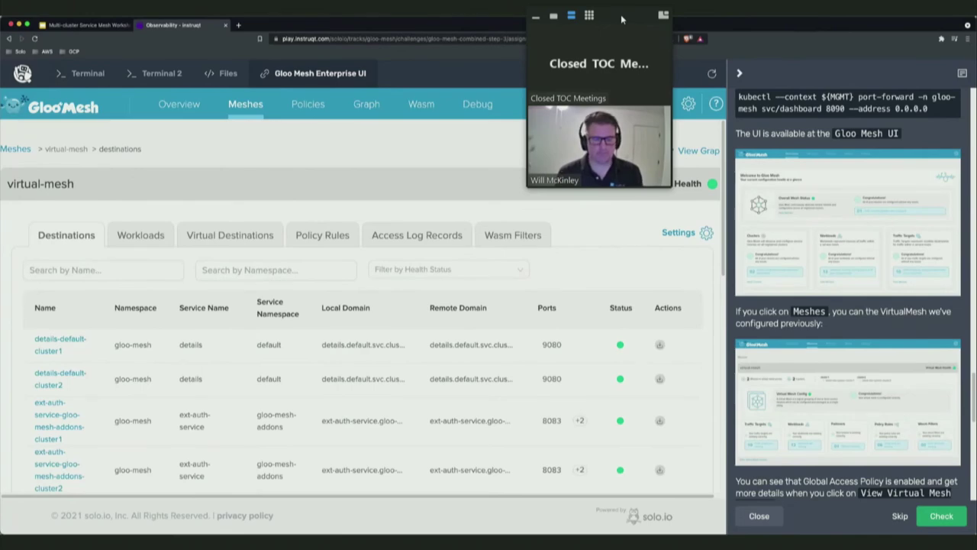
type("review")
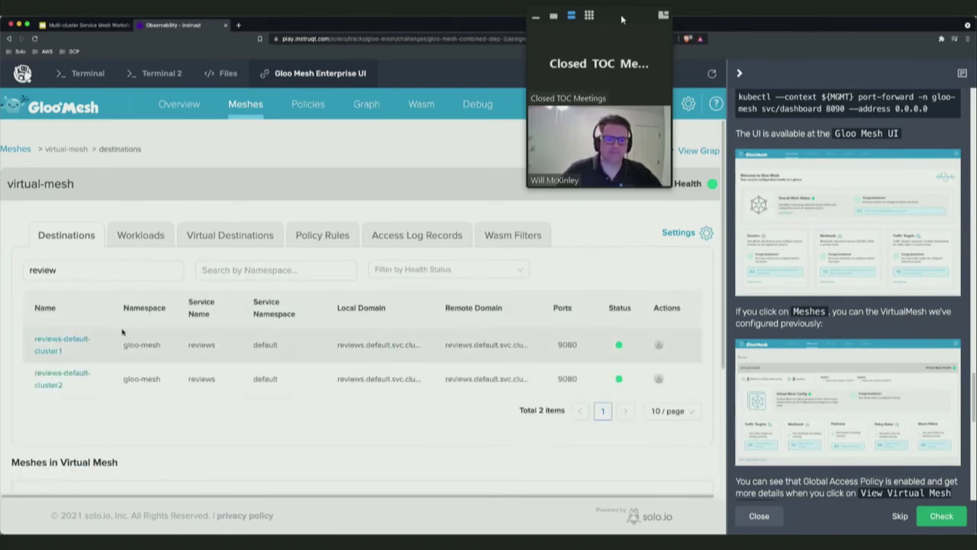
left_click(74, 338)
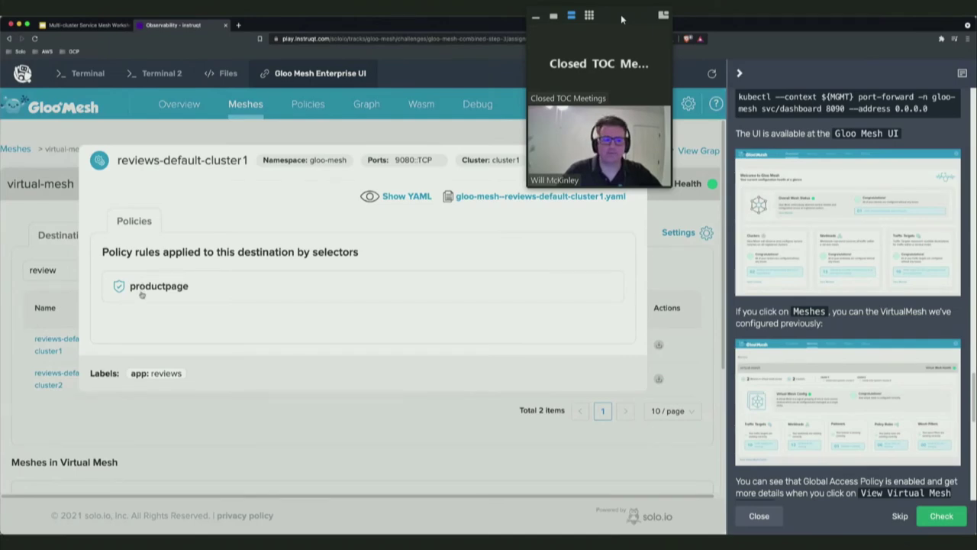
Step: Examine the productpage policy rule's allowed paths, methods, ports and workloads for this destination, and close its details
left_click(175, 288)
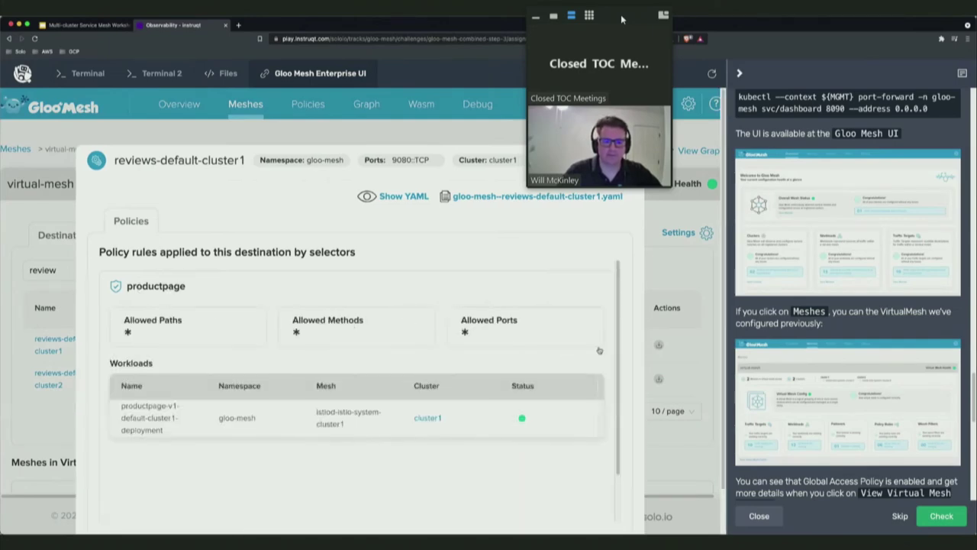
scroll(600, 350, "down", 1)
scroll(534, 355, "up", 1)
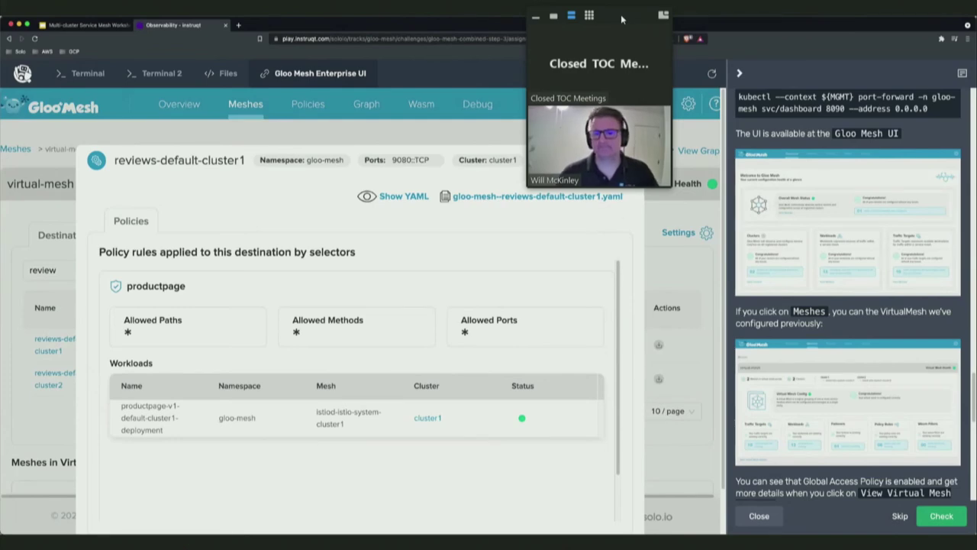
key("Escape")
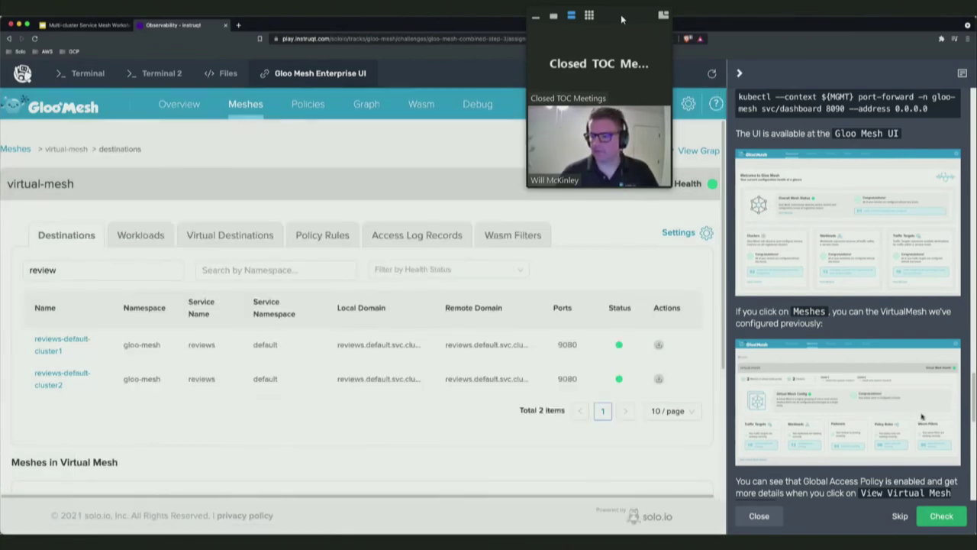
Step: Read through the rest of the Observability lab instructions and submit the challenge for checking
scroll(945, 426, "down", 2)
scroll(945, 425, "down", 2)
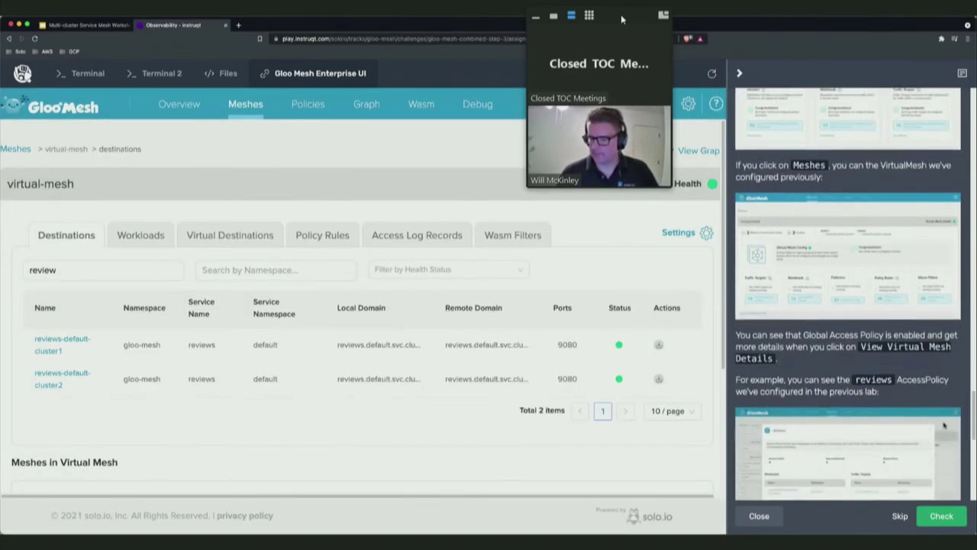
scroll(944, 425, "down", 5)
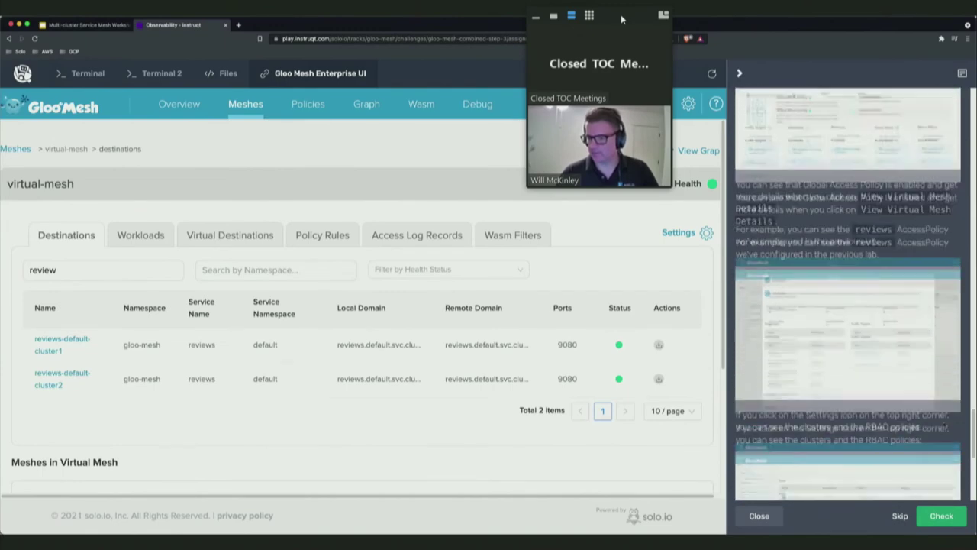
scroll(945, 425, "down", 5)
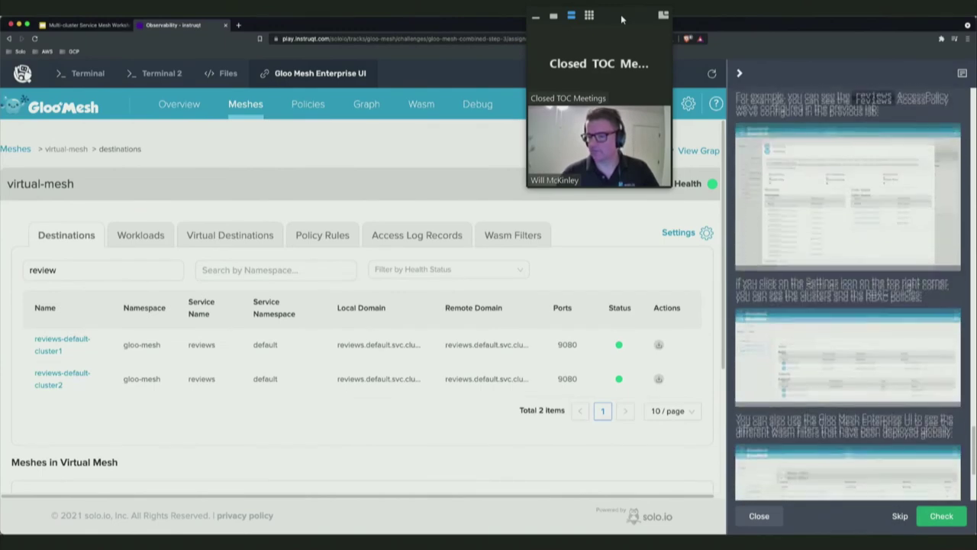
scroll(944, 426, "down", 2)
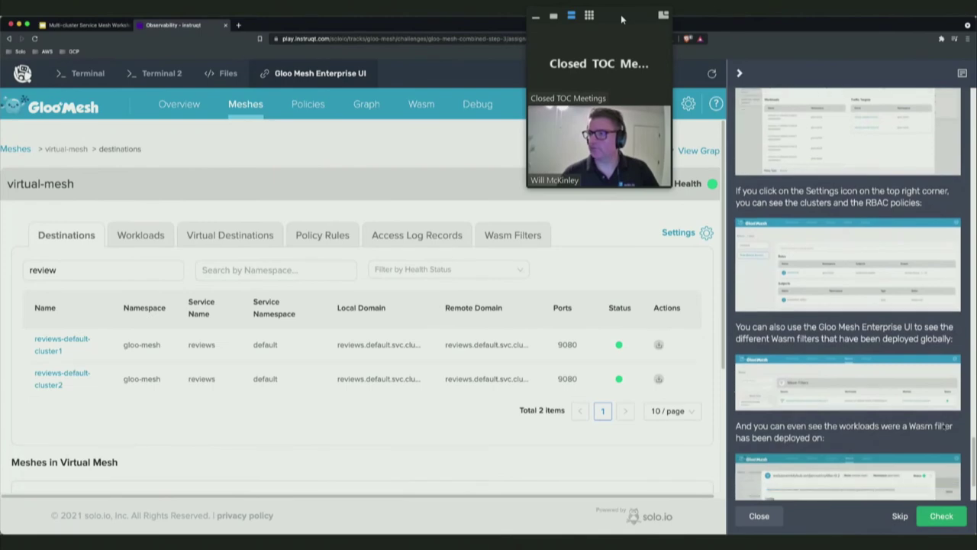
scroll(943, 428, "down", 2)
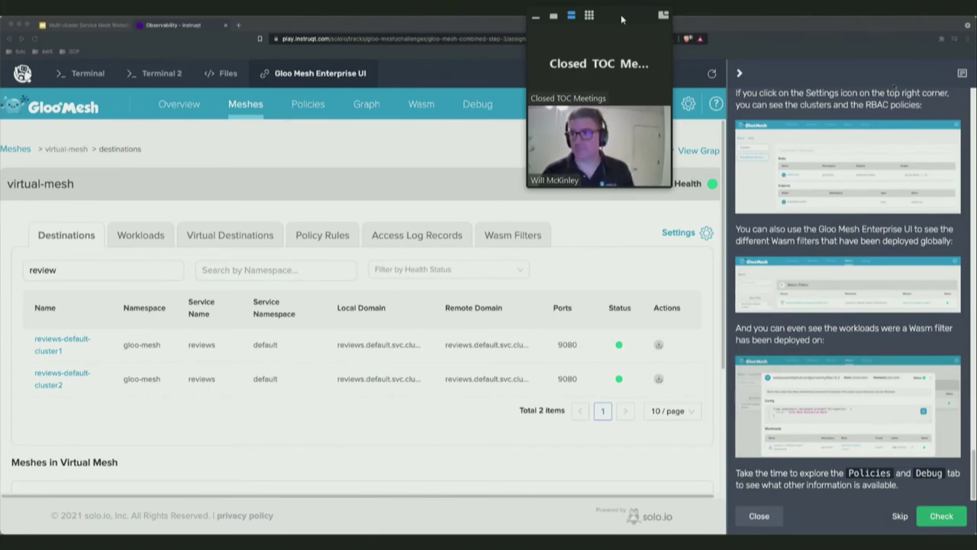
left_click(947, 517)
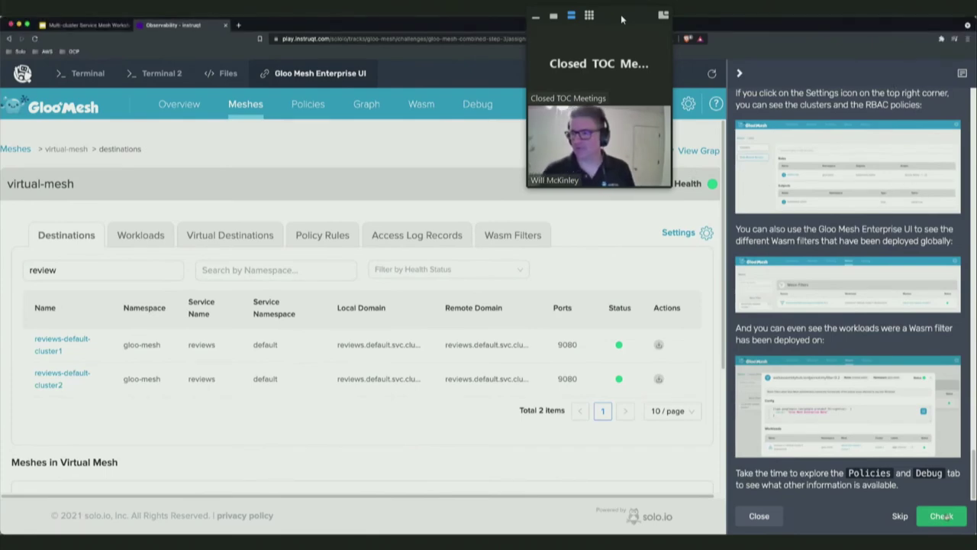
left_click(946, 517)
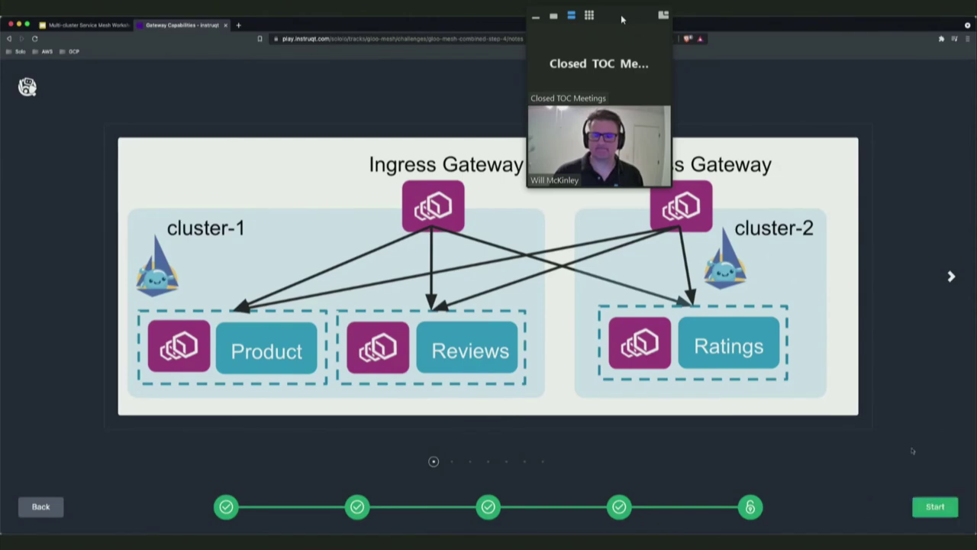
Step: Start the Gateway Capabilities challenge and slightly widen the terminal area beside the instructions
left_click(940, 506)
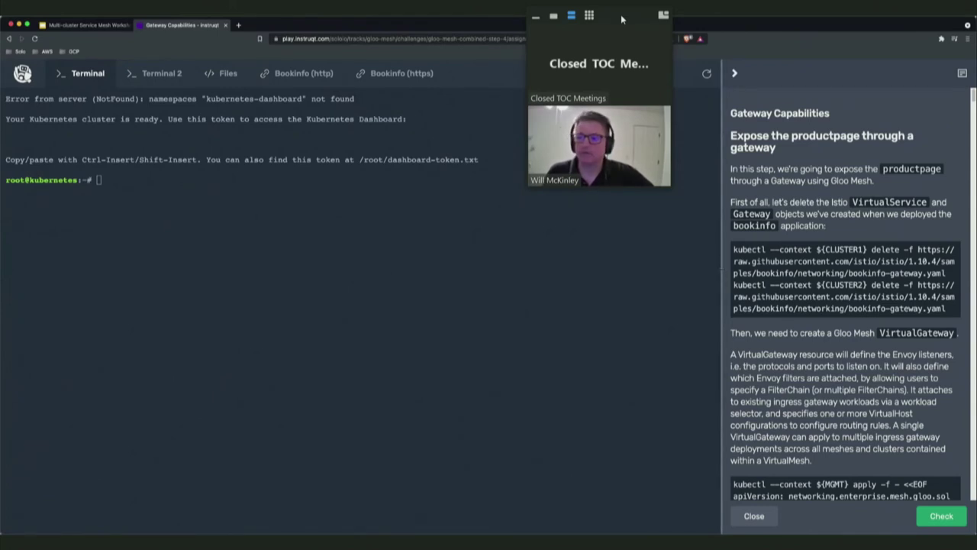
left_click_drag(722, 305, 726, 306)
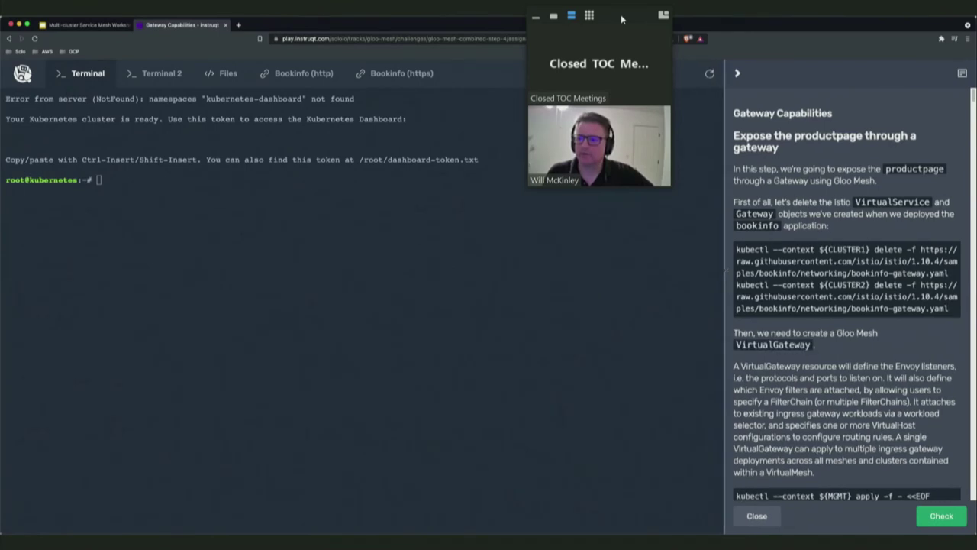